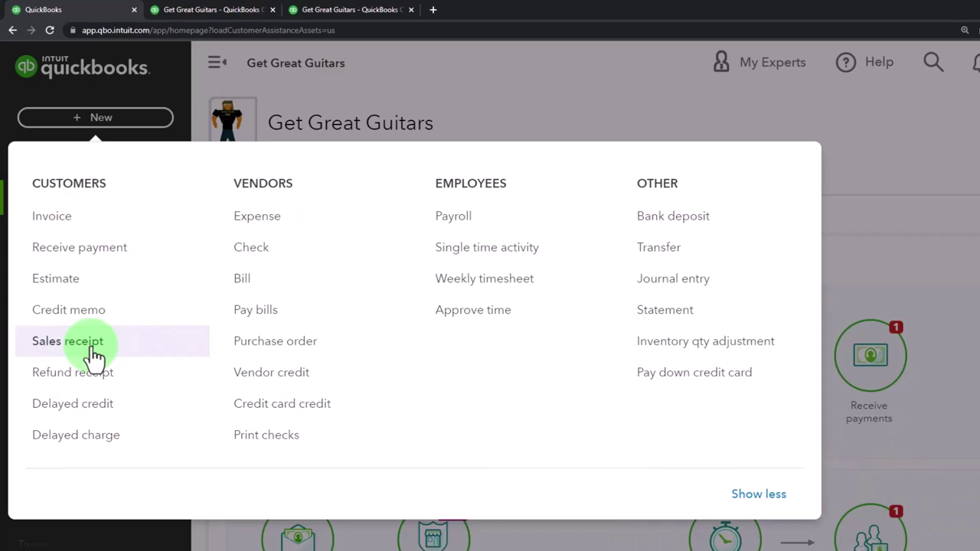
# - Create a new sales receipt from the + New menu, opening Sales Receipt #1004
pyautogui.click(90, 348)
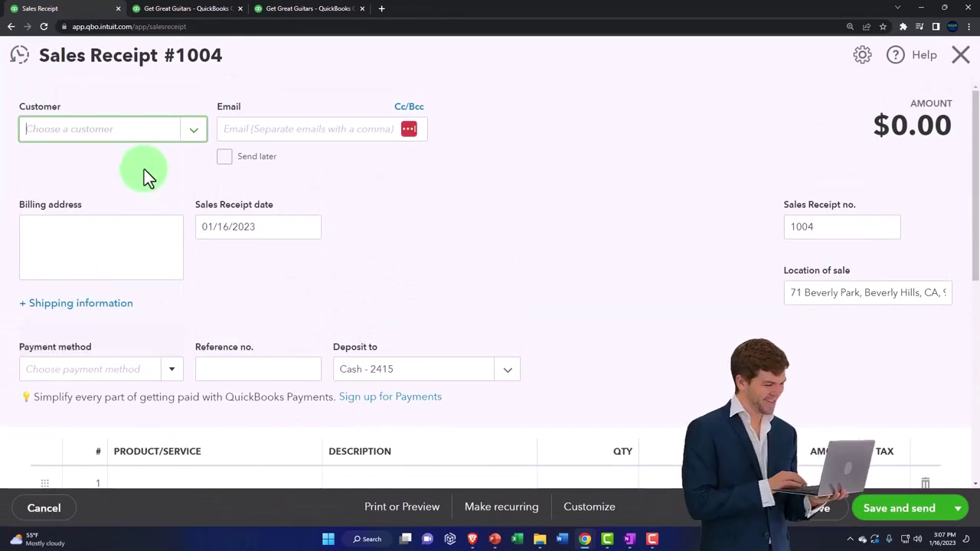
# - Add String Music as a new customer, copying the company name into the display name
pyautogui.write('String Musin')
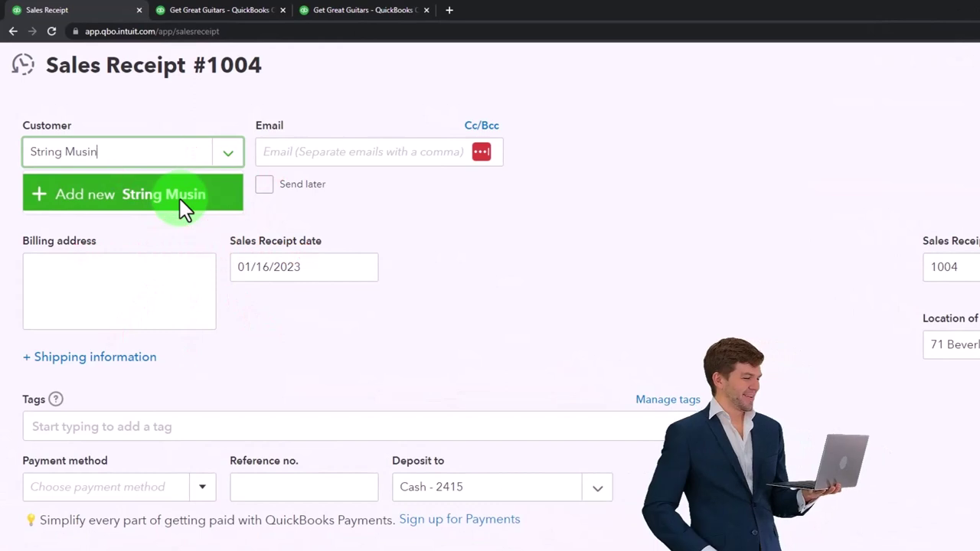
pyautogui.press('BackSpace')
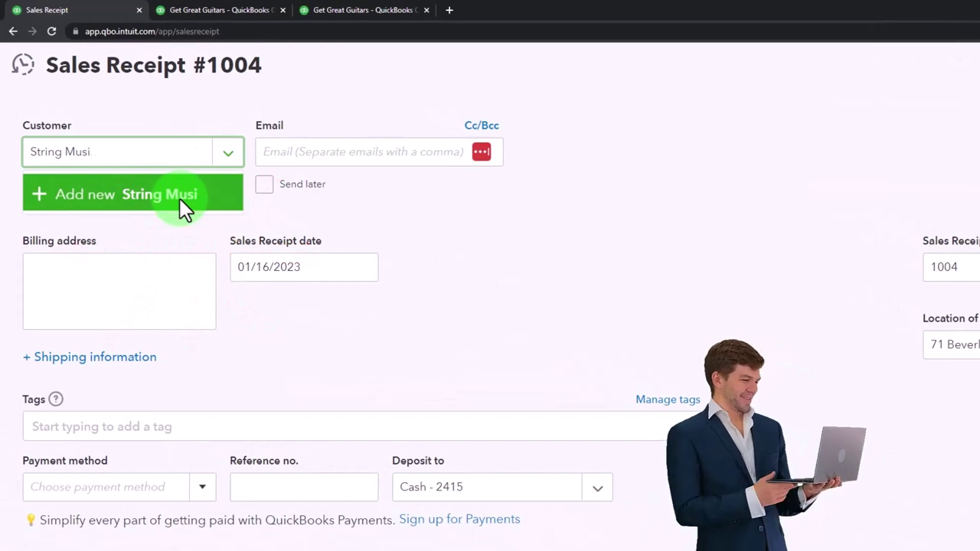
pyautogui.write('c')
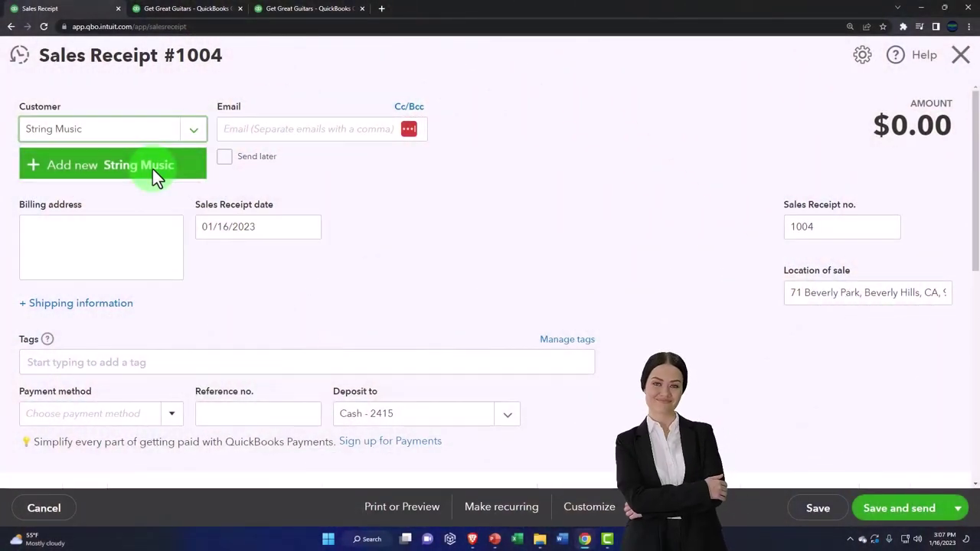
pyautogui.click(152, 170)
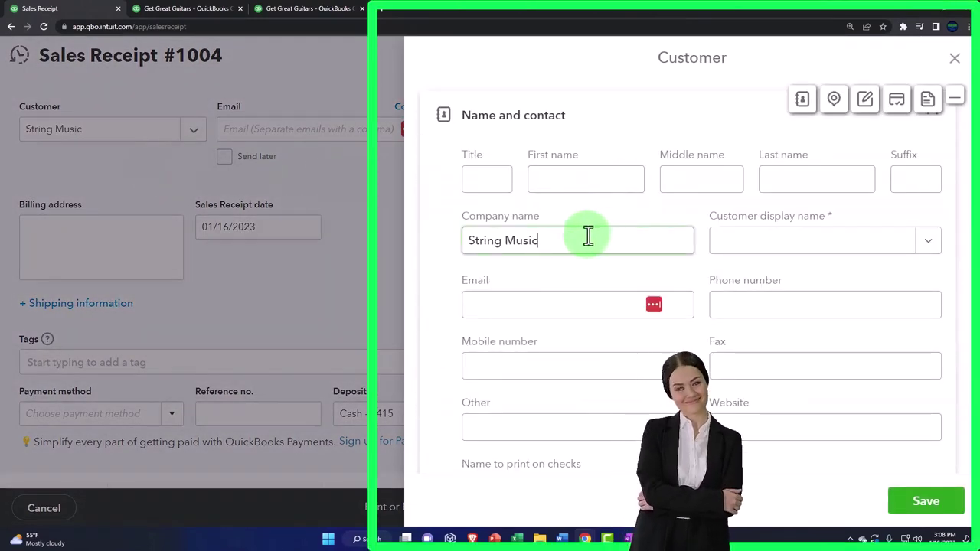
pyautogui.moveTo(588, 239); pyautogui.dragTo(460, 231)
pyautogui.hotkey('ctrl', 'c')
pyautogui.click(784, 253)
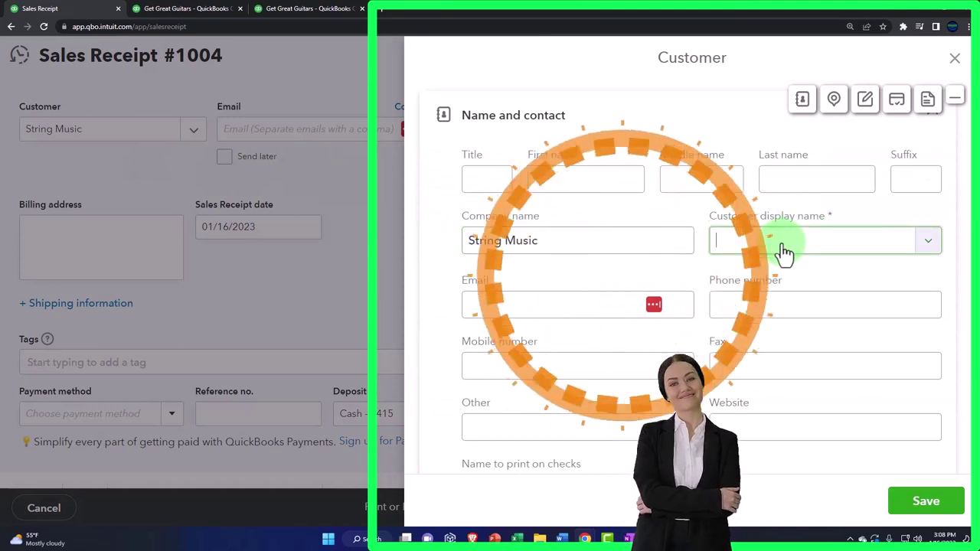
pyautogui.hotkey('ctrl', 'v')
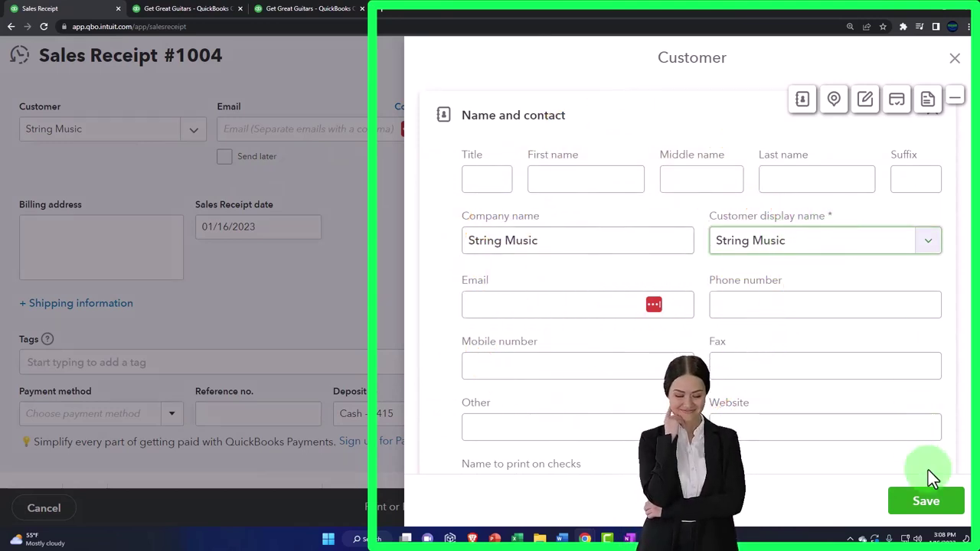
pyautogui.click(927, 499)
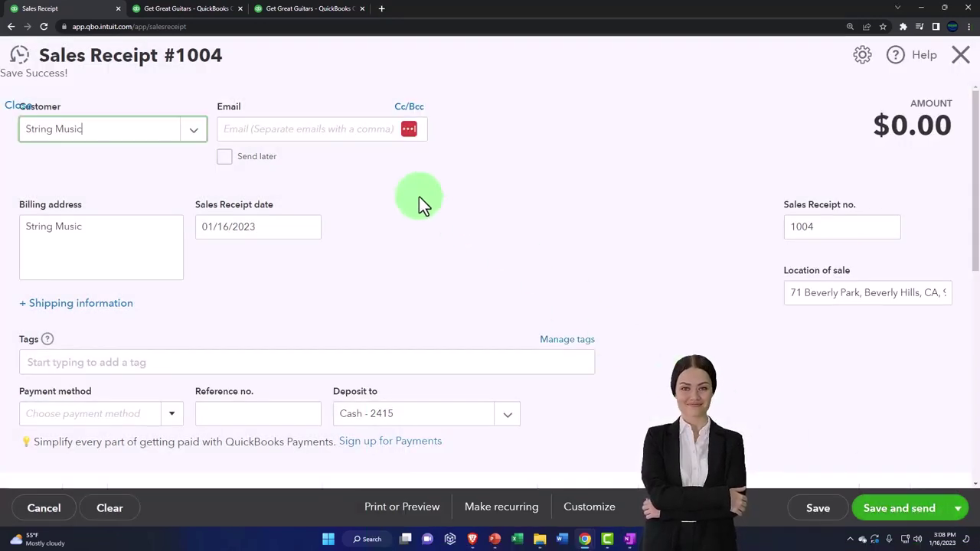
# - Change the sales receipt date to 01/19/2023
pyautogui.click(269, 133)
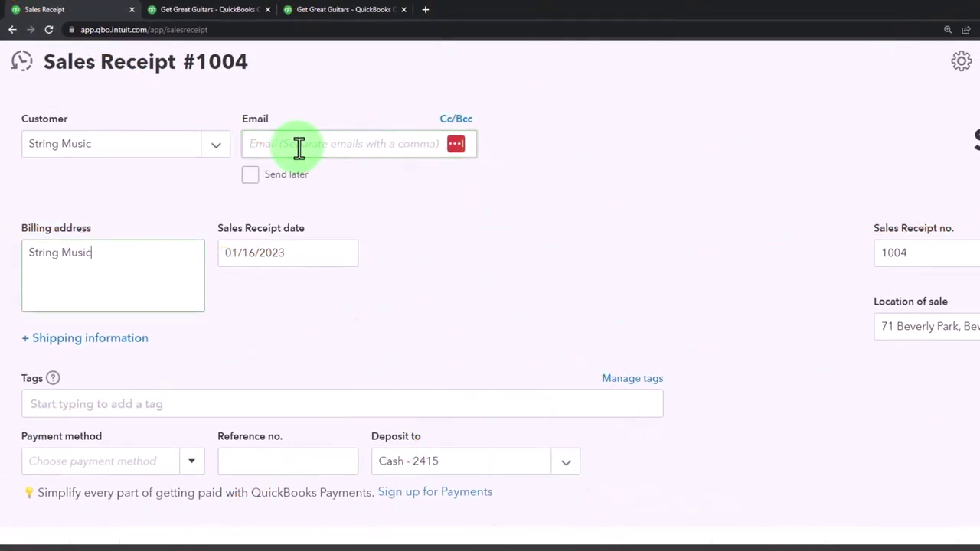
pyautogui.press('Tab')
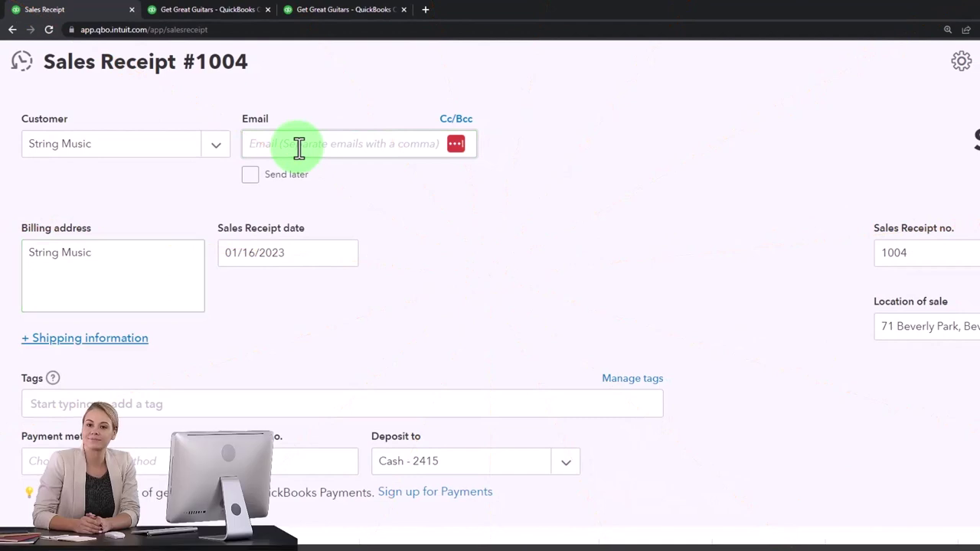
pyautogui.click(301, 251)
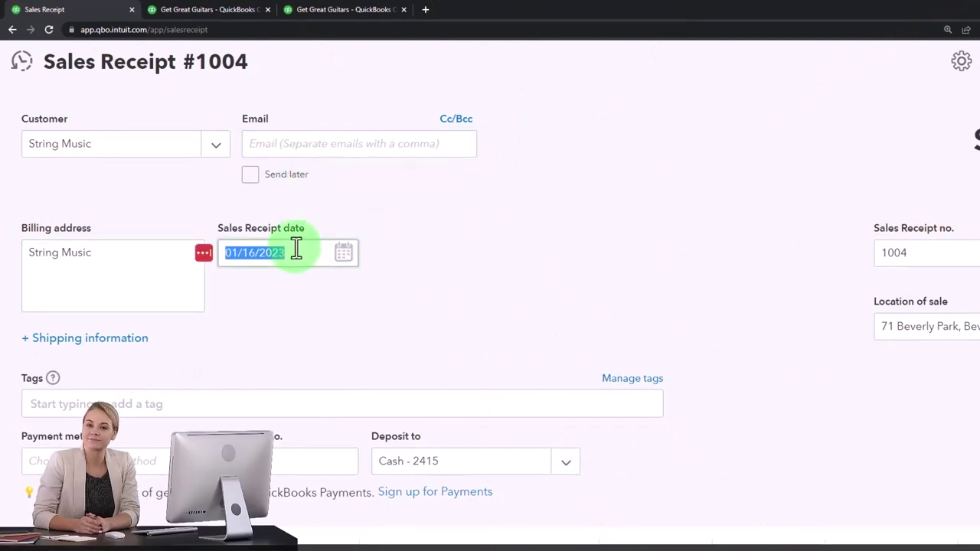
pyautogui.press('+')
pyautogui.press('+')
pyautogui.press('+')
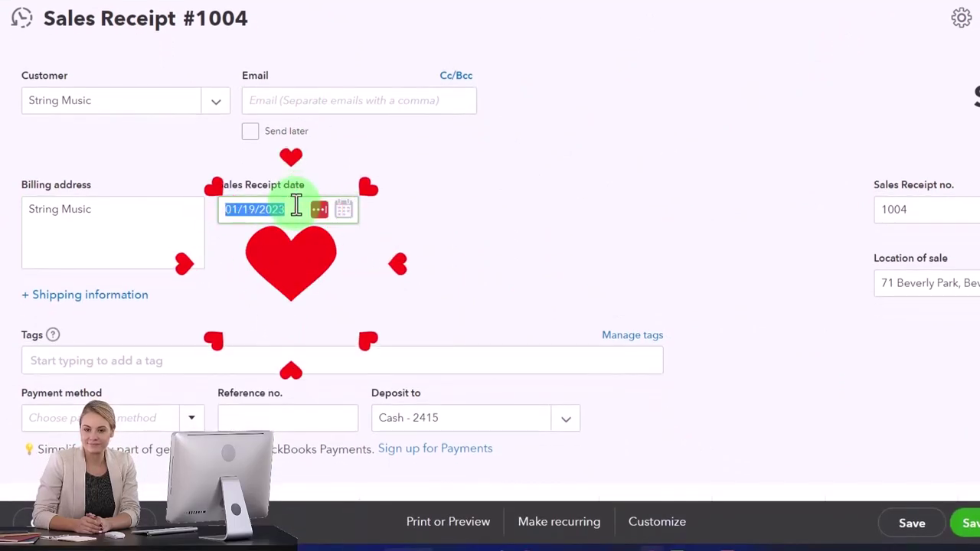
# - Move through the receipt number 1004, location of sale and tags fields
pyautogui.press('Tab')
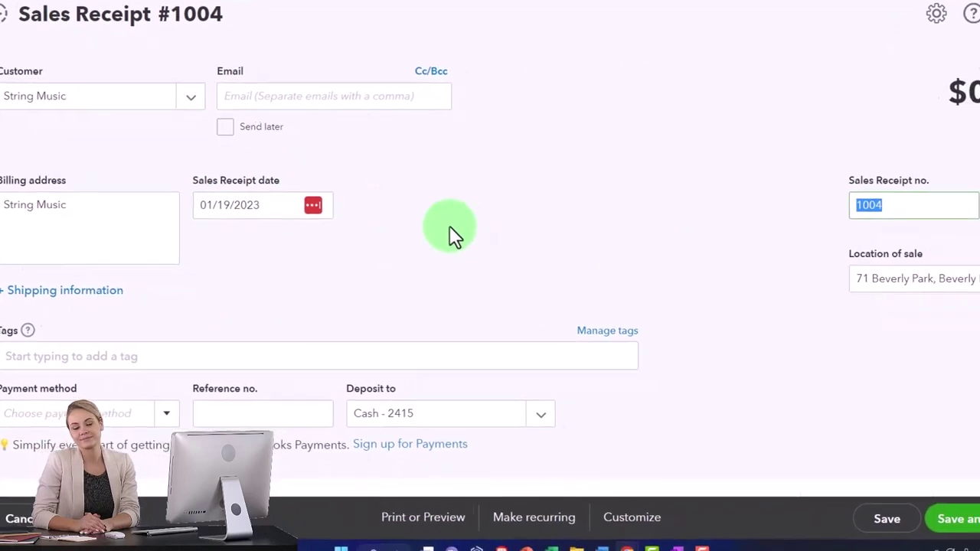
pyautogui.press('Tab')
pyautogui.scroll(-1, 451, 237)
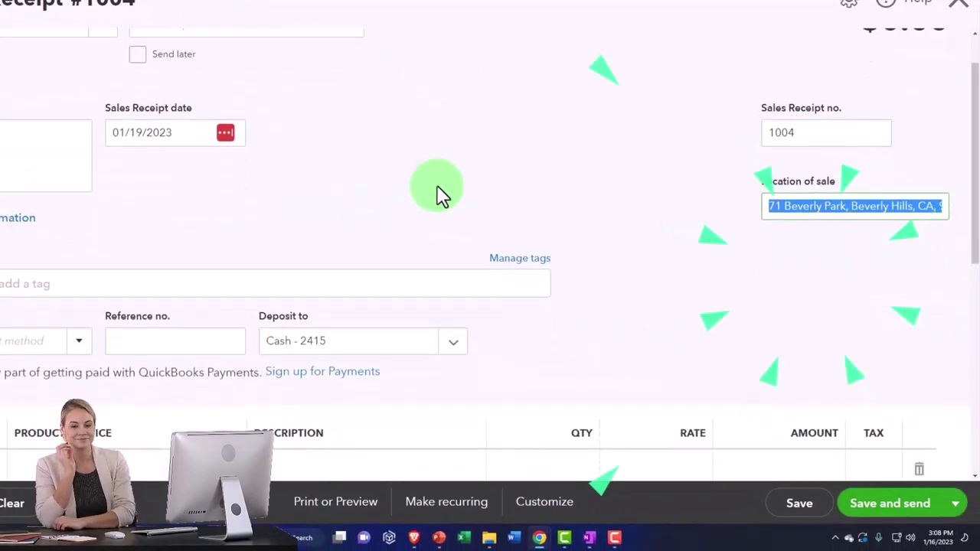
pyautogui.click(820, 136)
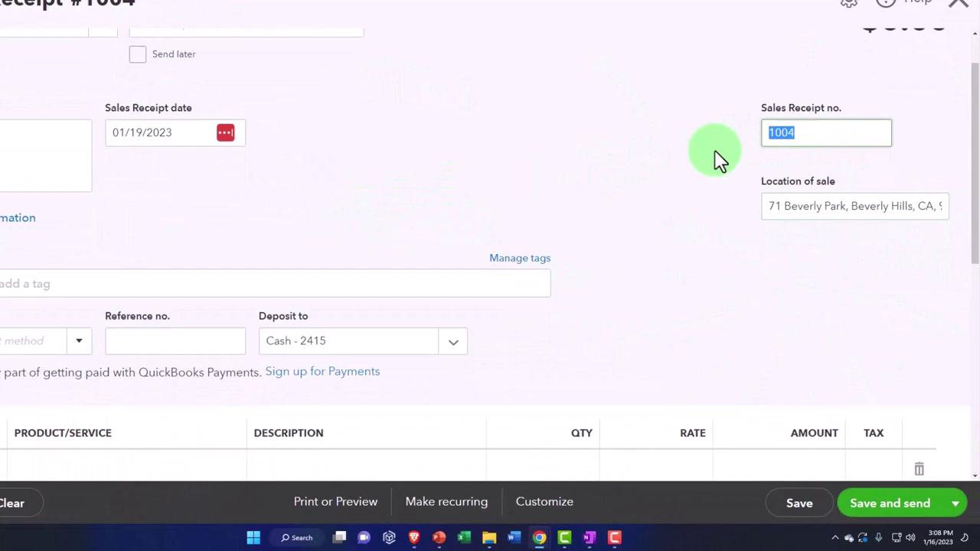
pyautogui.press('Tab')
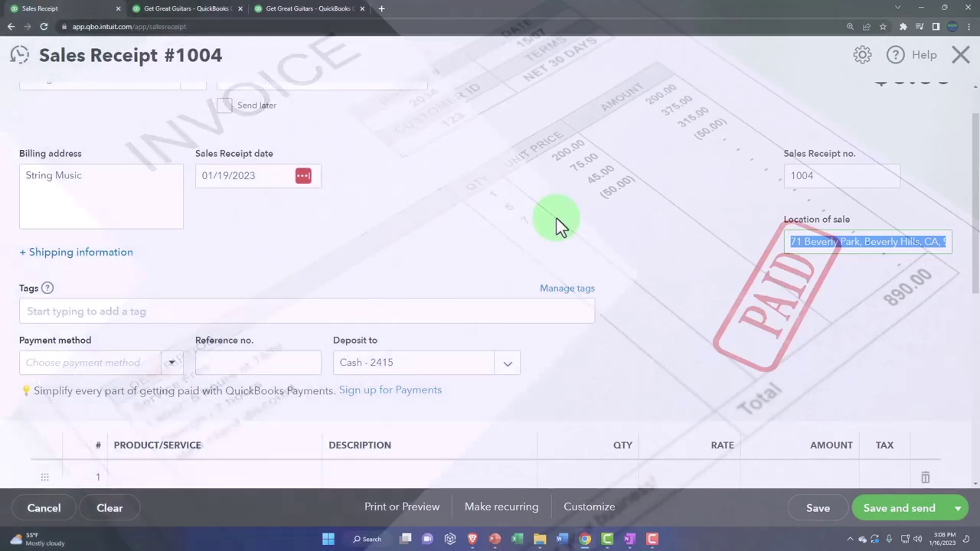
pyautogui.press('Tab')
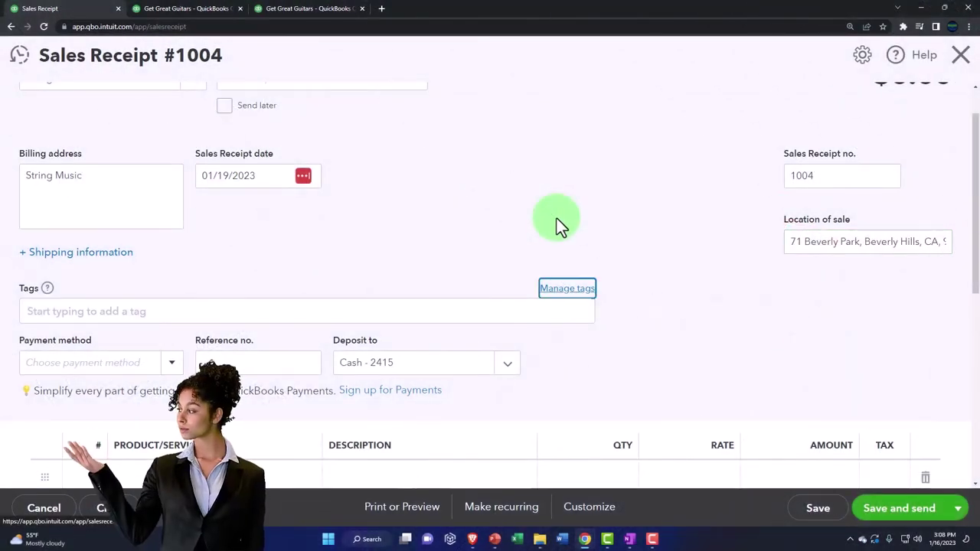
pyautogui.press('Tab')
pyautogui.scroll(-1, 557, 218)
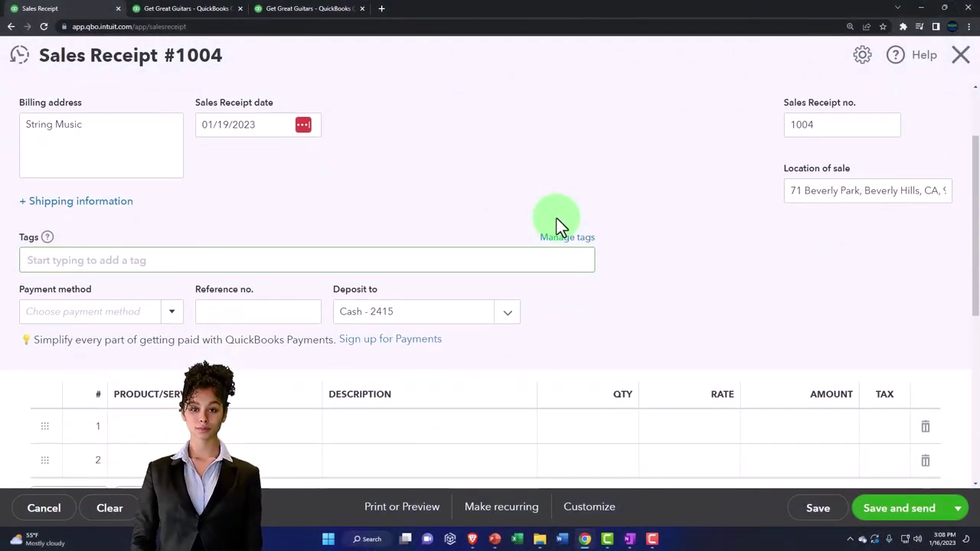
# - Choose Cash from the Payment method list
pyautogui.press('Tab')
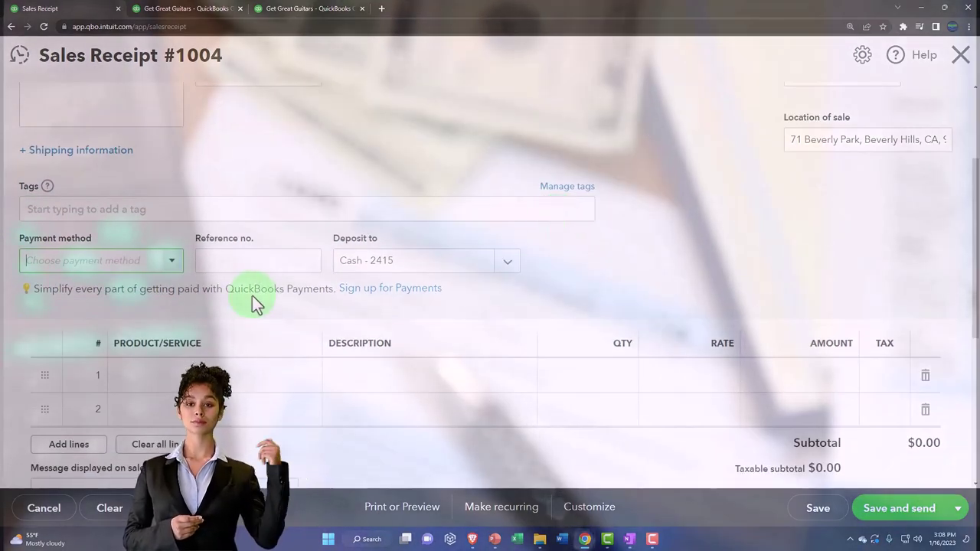
pyautogui.click(172, 262)
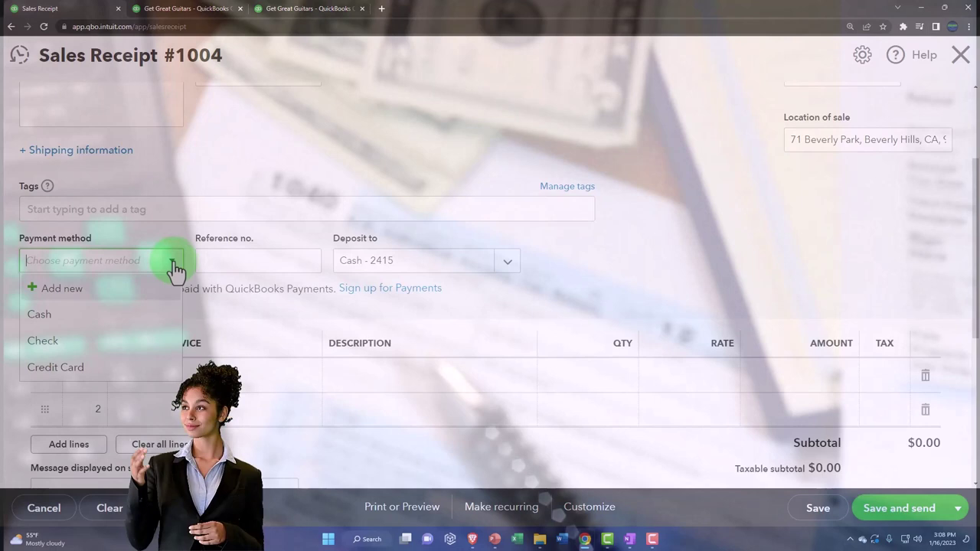
pyautogui.click(125, 314)
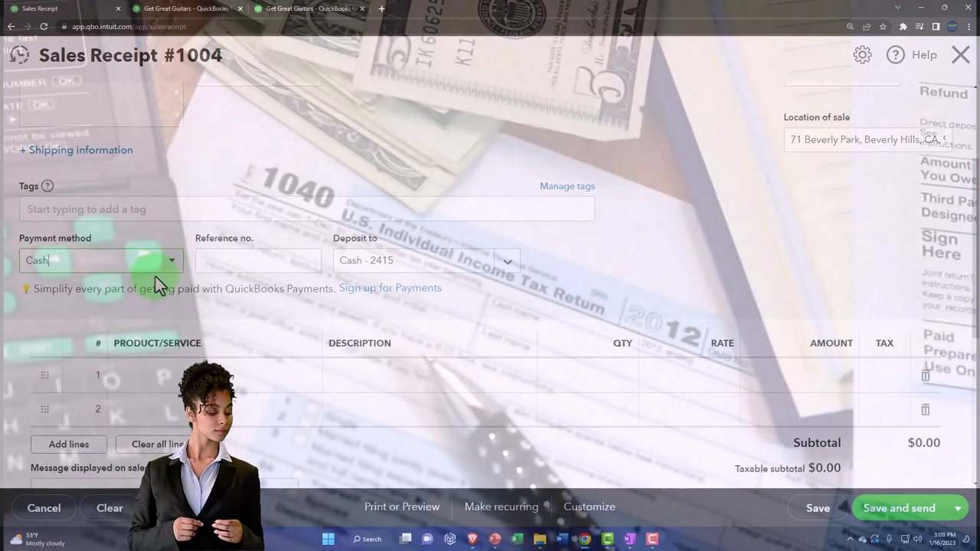
pyautogui.click(171, 261)
pyautogui.click(171, 264)
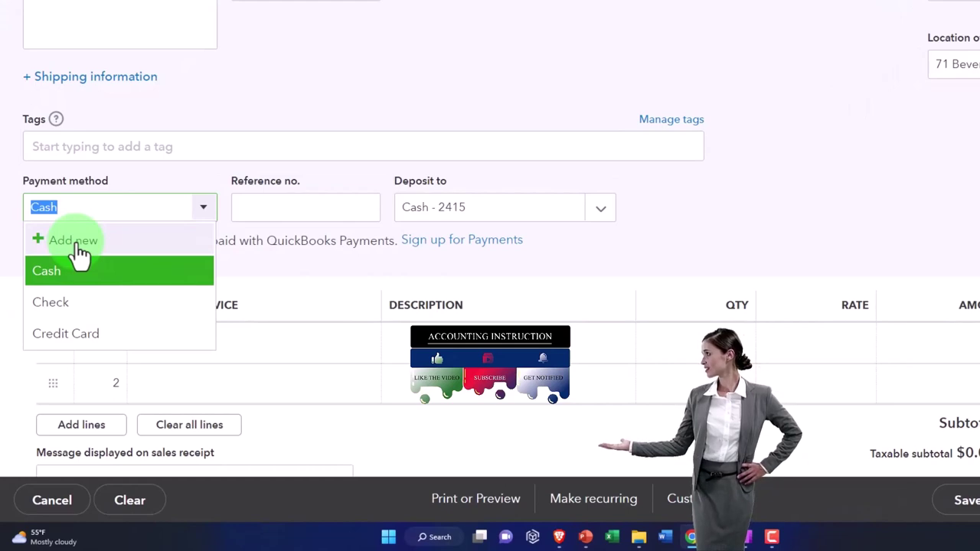
pyautogui.click(280, 208)
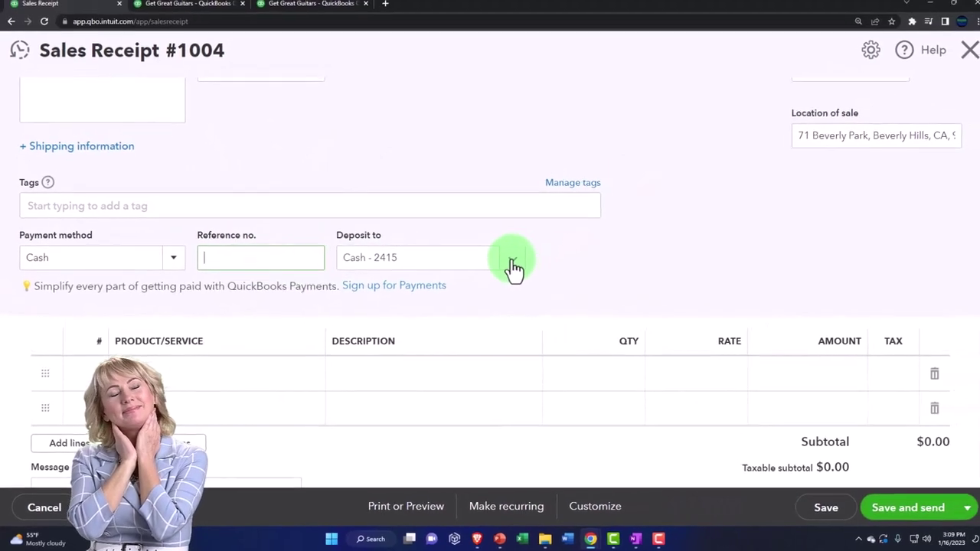
# - Switch the Deposit to account from Cash - 2415 to Payments to deposit
pyautogui.click(513, 268)
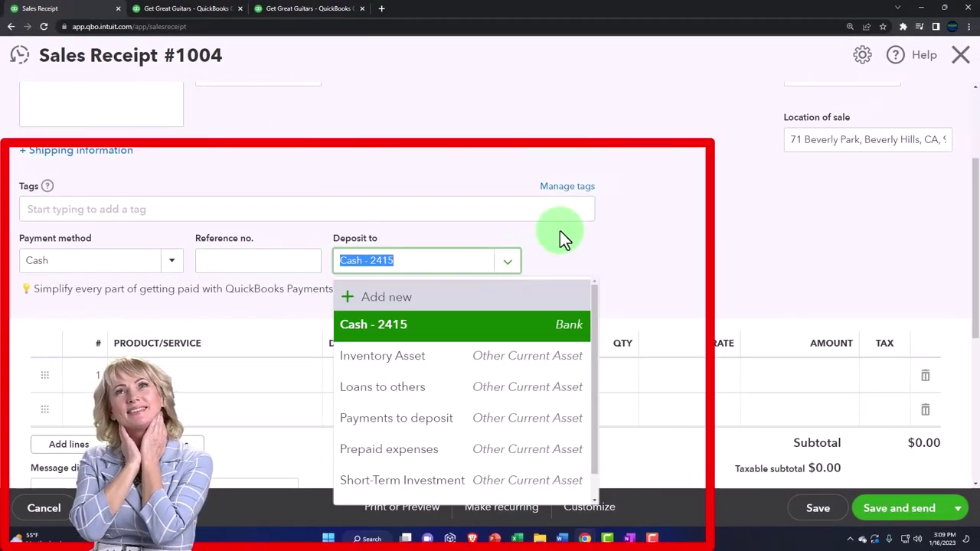
pyautogui.scroll(-1, 559, 232)
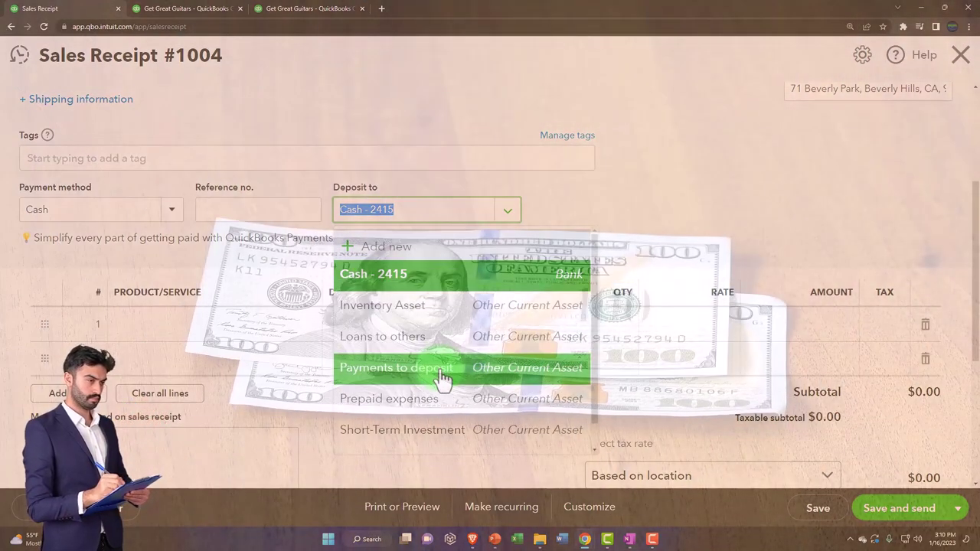
pyautogui.click(441, 373)
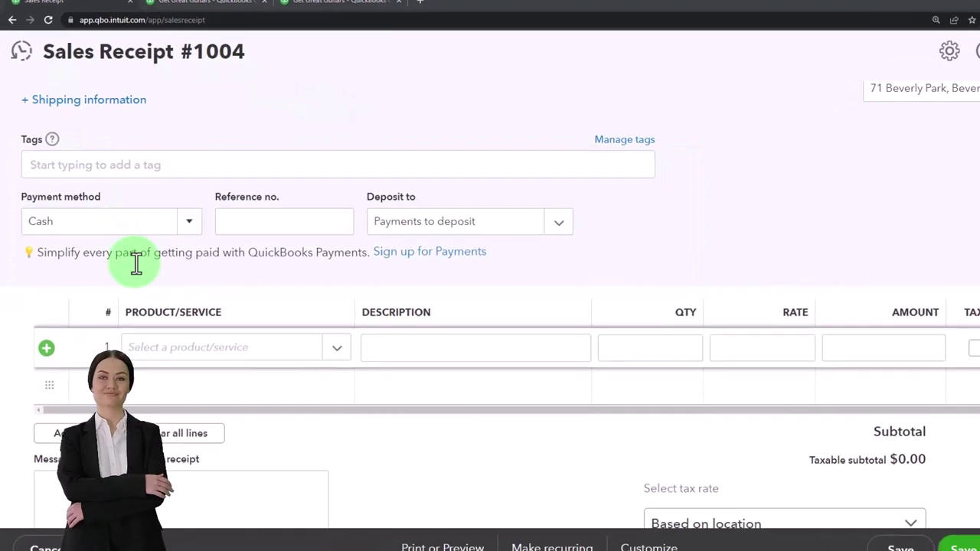
# - Enter Epiphone Les Paul (ELP) as line 1's product
pyautogui.click(156, 353)
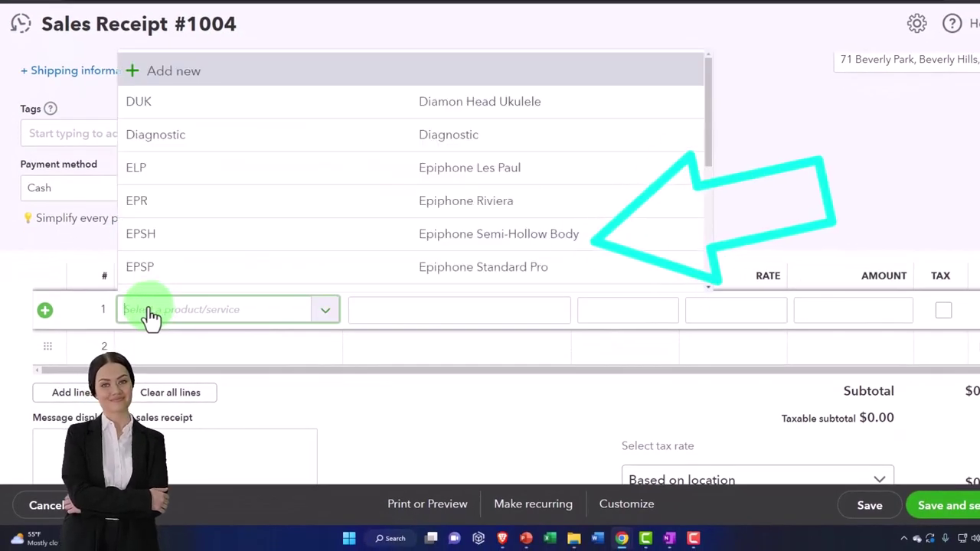
pyautogui.write('el')
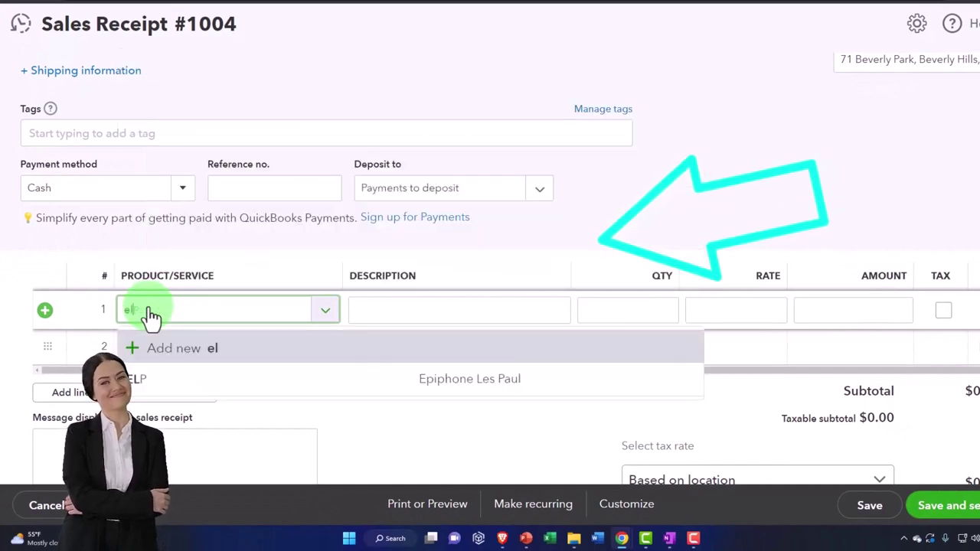
pyautogui.write('p')
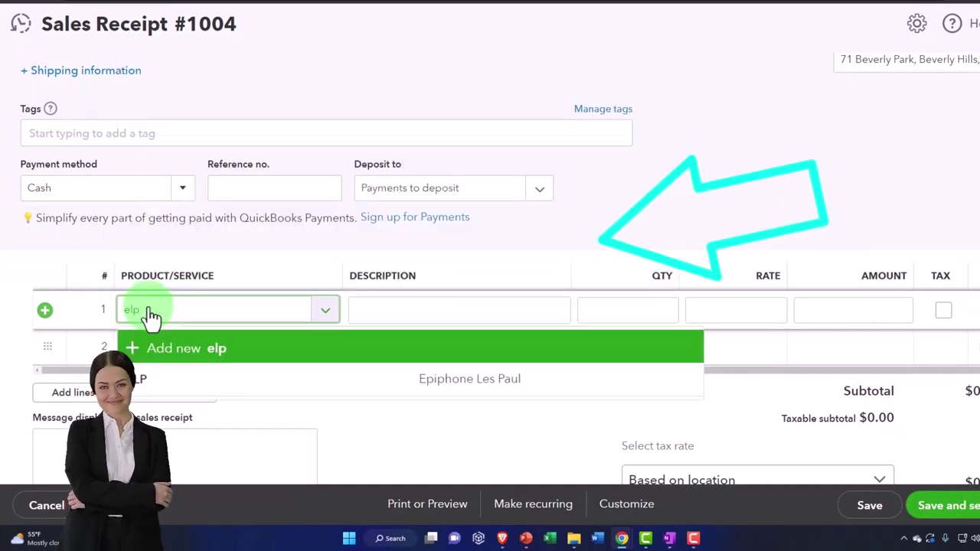
pyautogui.press('Down')
pyautogui.press('Return')
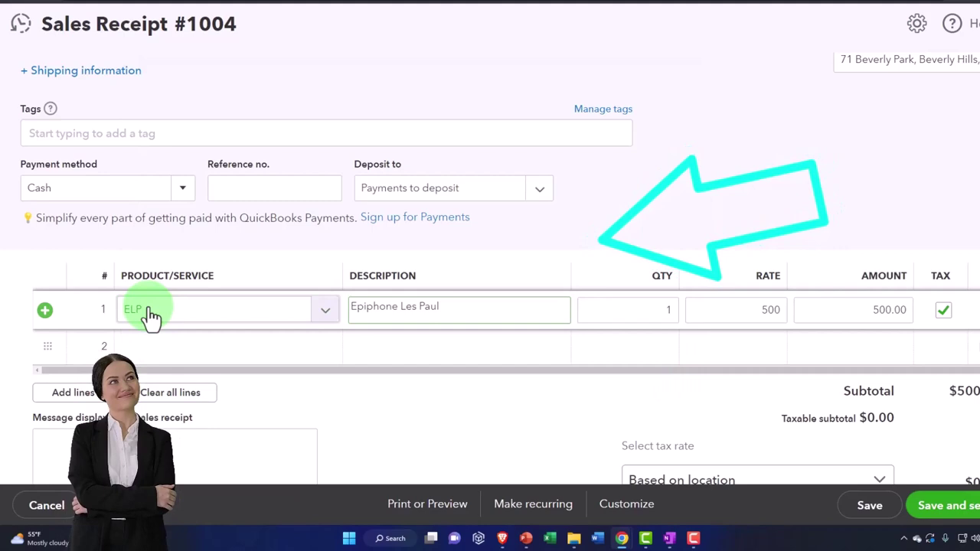
pyautogui.press('Tab')
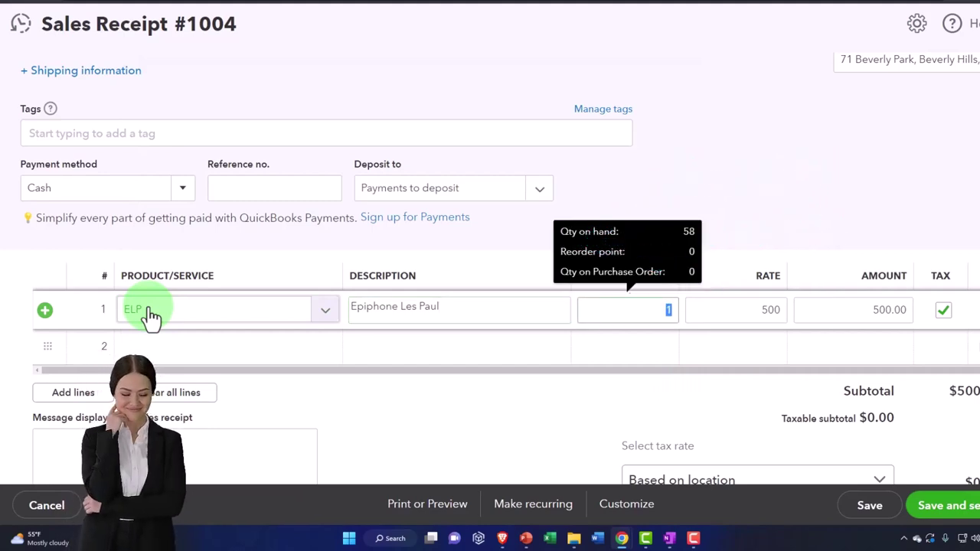
pyautogui.press('Tab')
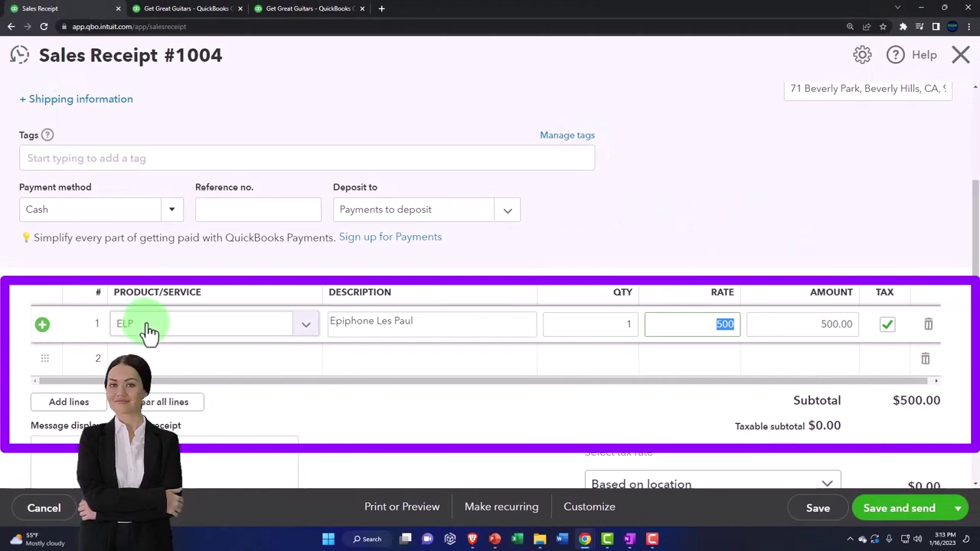
# - Replace line 1's product with Gibson SG (GSB) at 777
pyautogui.click(149, 329)
pyautogui.moveTo(142, 324); pyautogui.dragTo(95, 324)
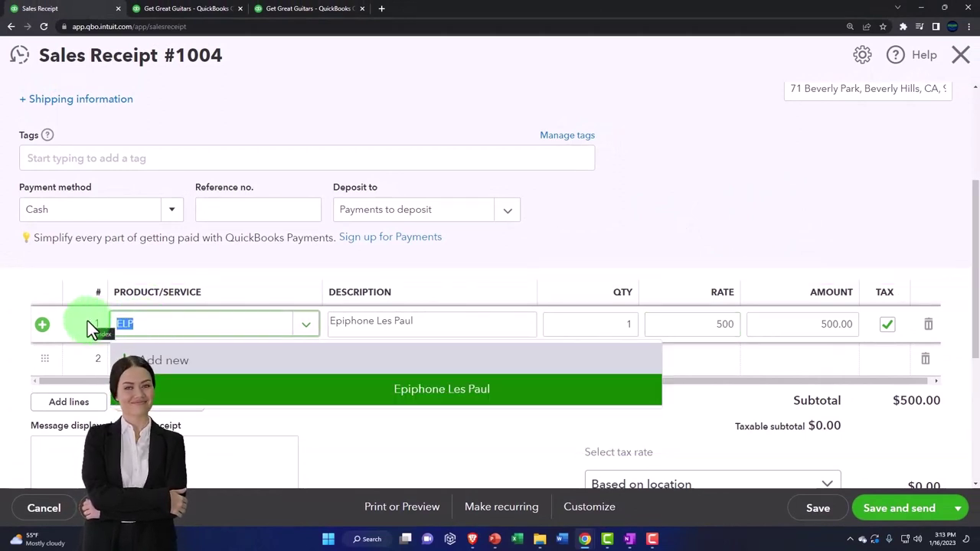
pyautogui.write('gsb')
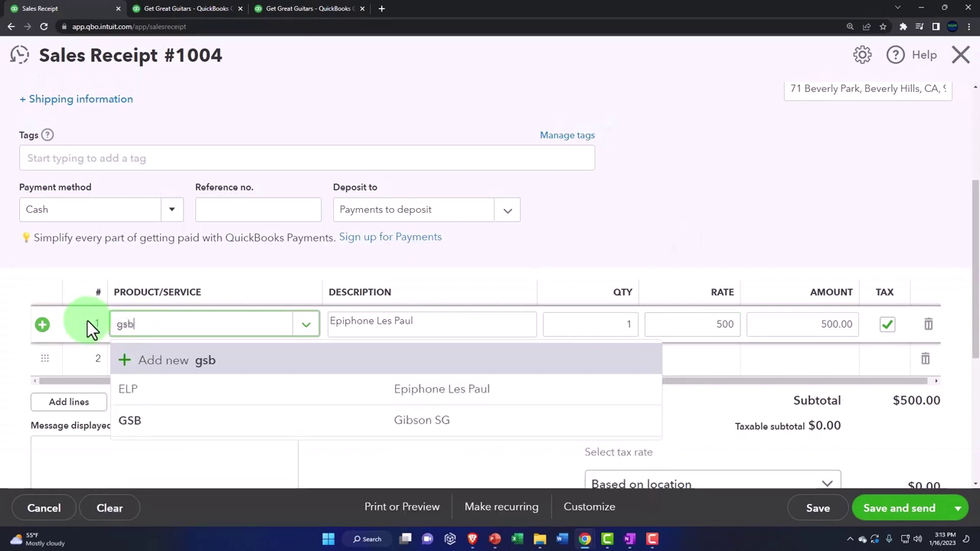
pyautogui.press('Down')
pyautogui.press('Down')
pyautogui.press('Tab')
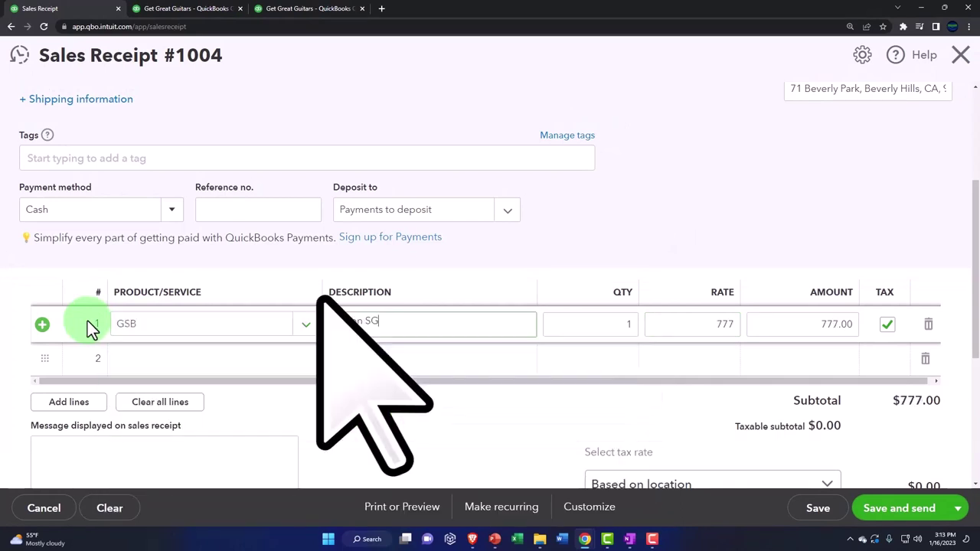
pyautogui.press('Tab')
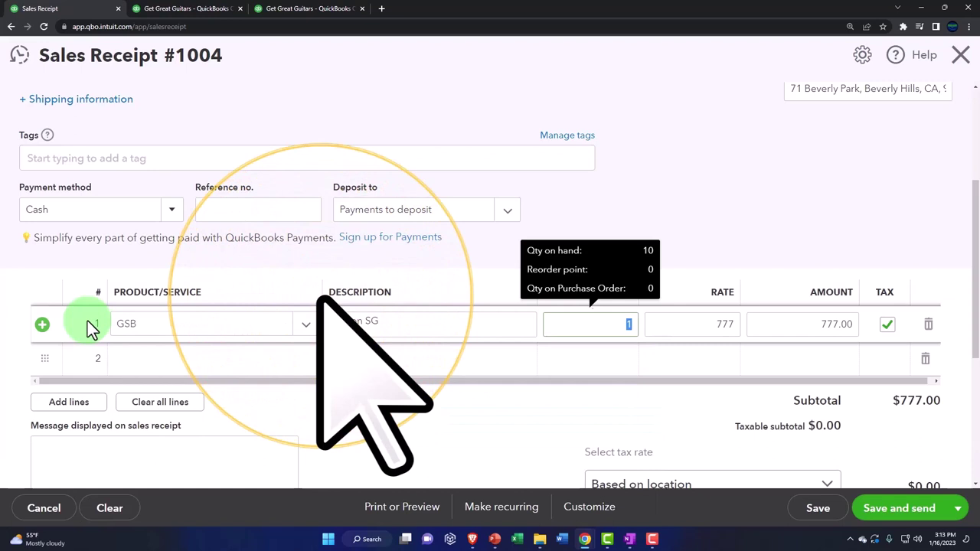
pyautogui.press('Tab')
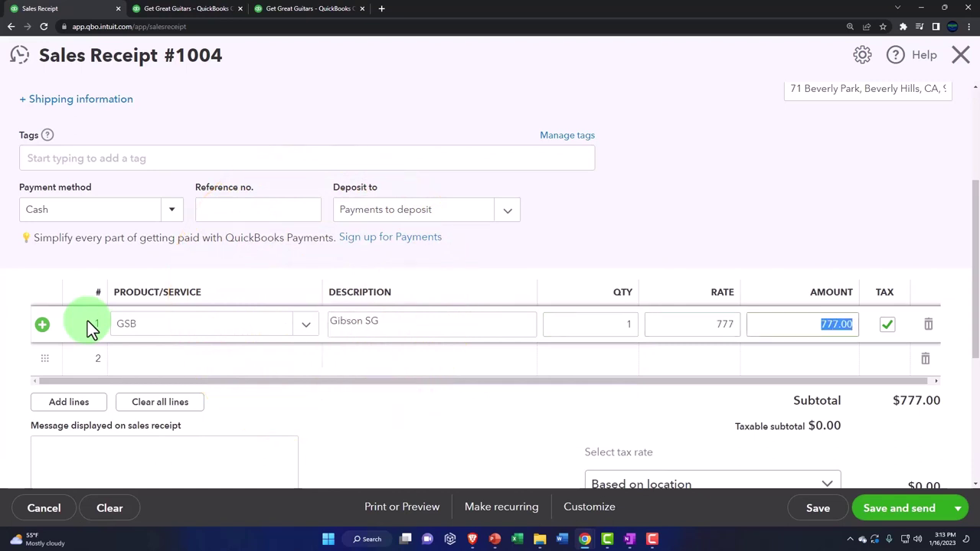
pyautogui.press('Tab')
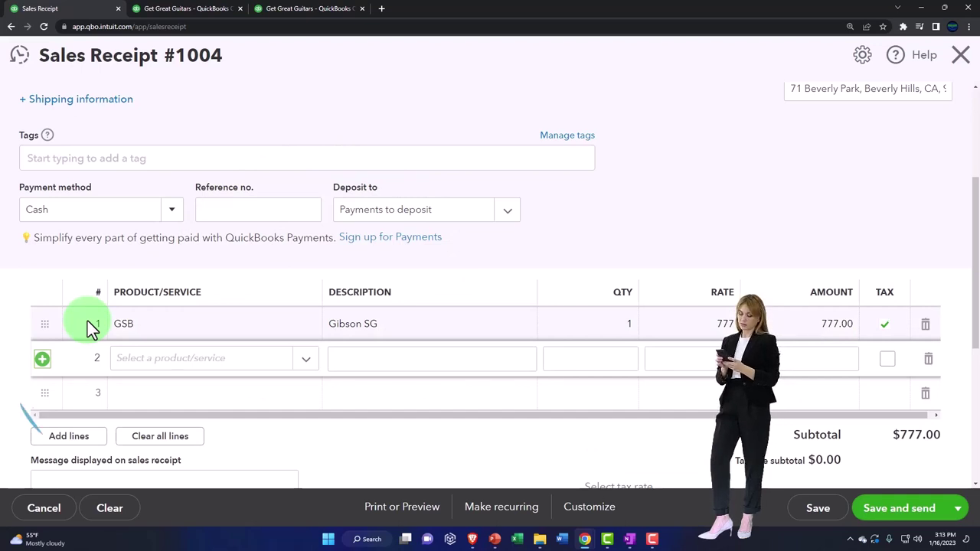
# - Add line 2 with 3 Epiphone Les Pauls (ELP) at 500 each
pyautogui.click(134, 366)
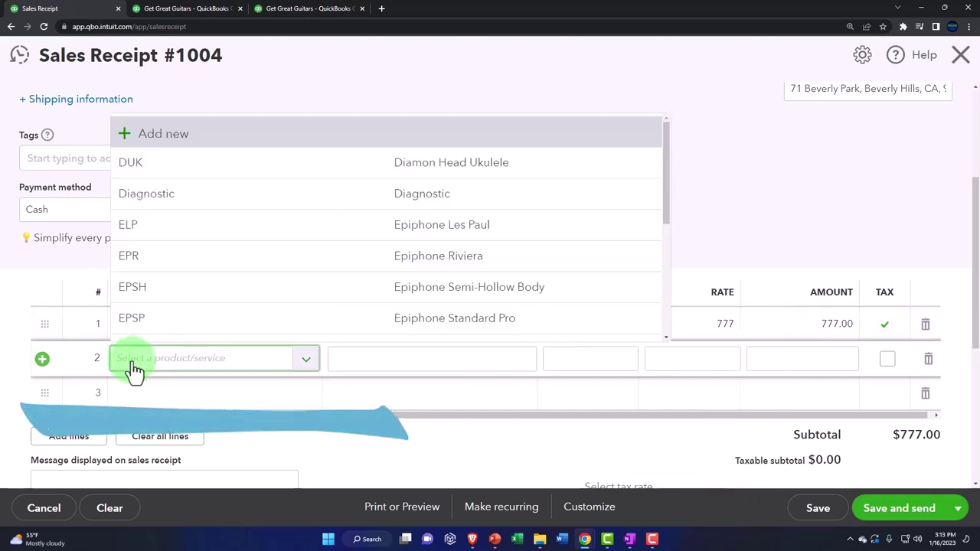
pyautogui.write('ElP')
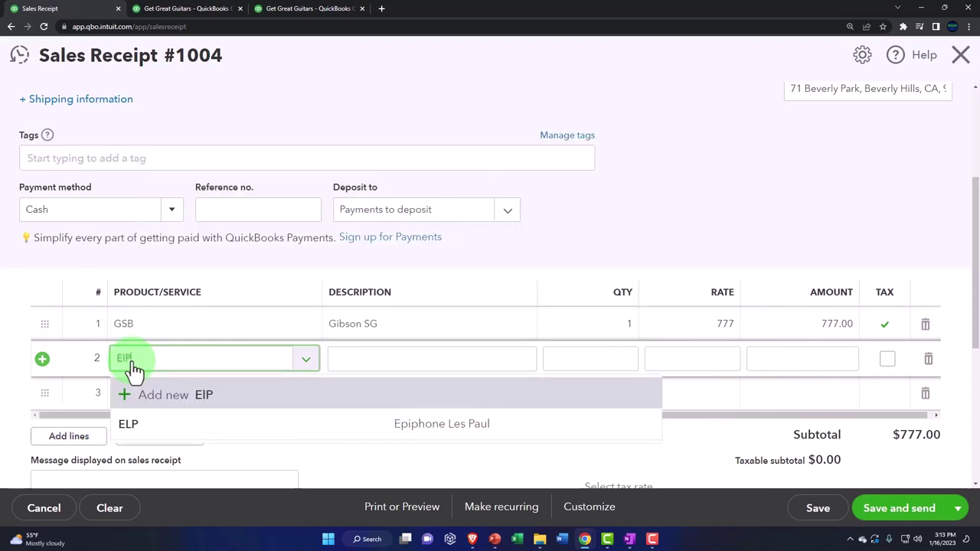
pyautogui.press('Down')
pyautogui.press('Down')
pyautogui.press('Tab')
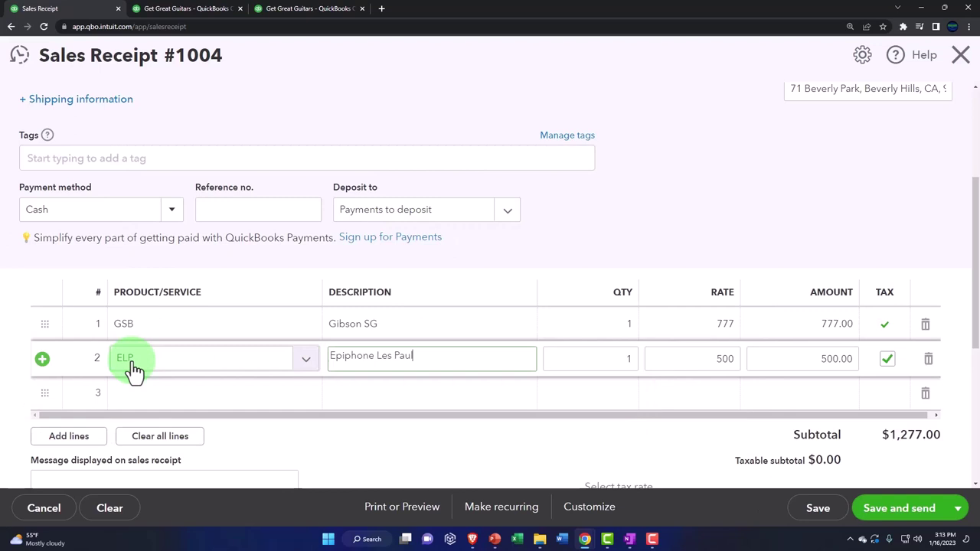
pyautogui.press('Tab')
pyautogui.write('3')
pyautogui.press('Tab')
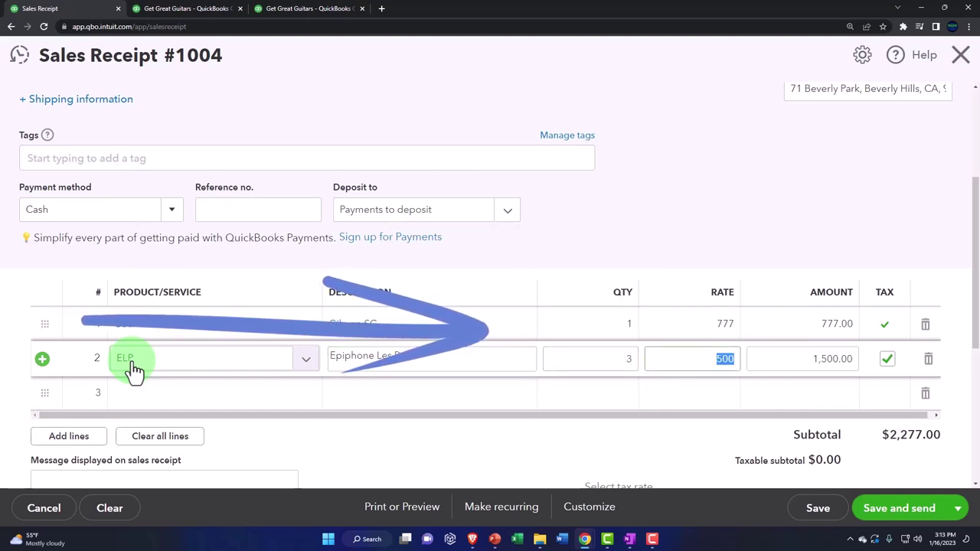
pyautogui.press('Tab')
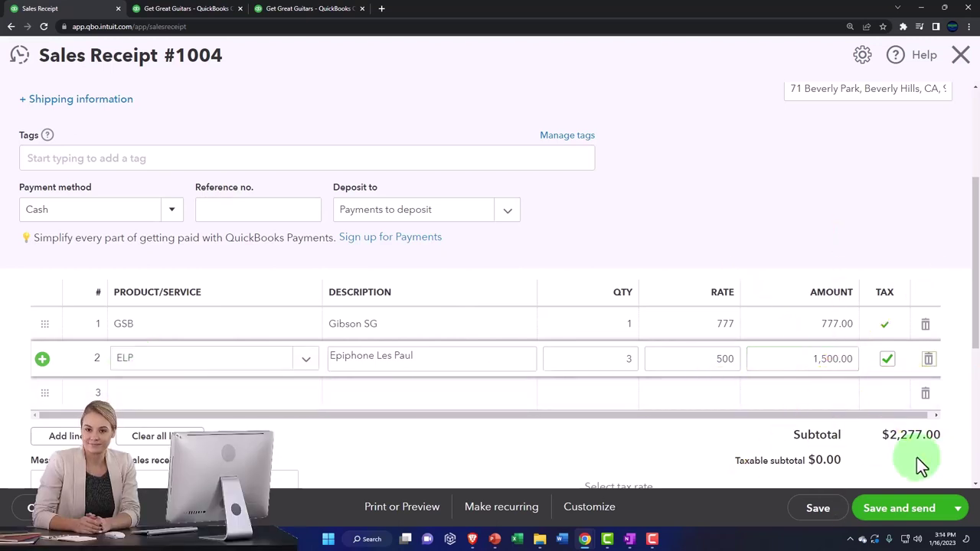
# - Apply the Test Rate 5% sales tax (113.85), bringing the total to $2,390.85
pyautogui.click(911, 393)
pyautogui.scroll(-2, 734, 418)
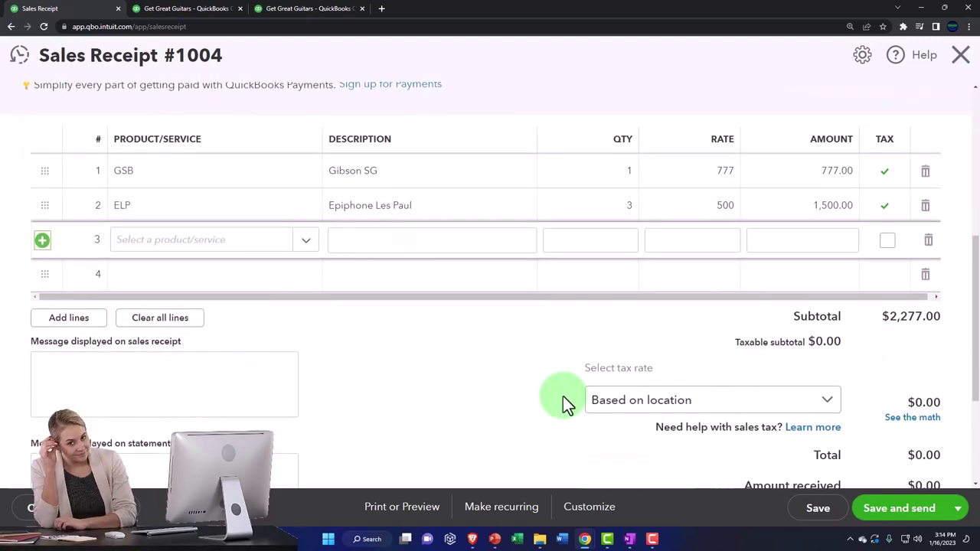
pyautogui.scroll(-1, 563, 396)
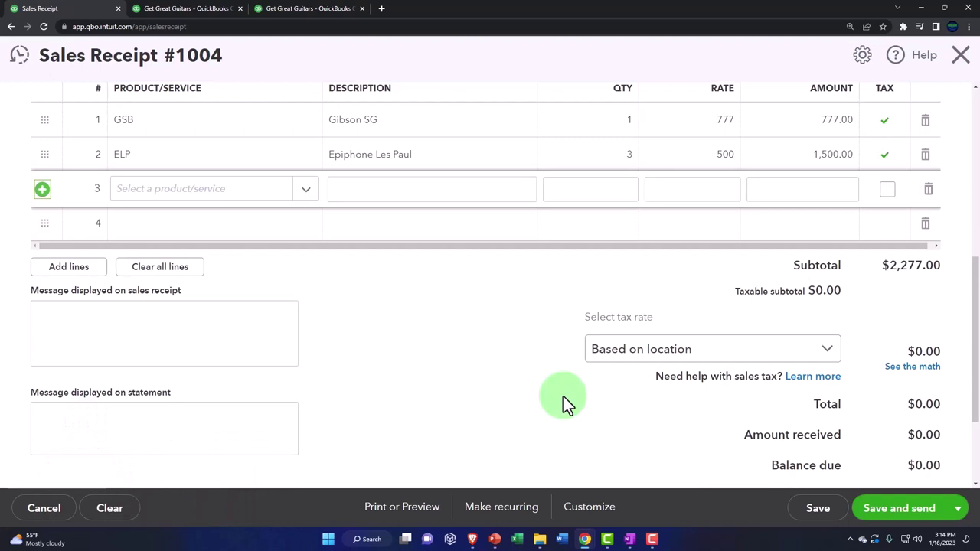
pyautogui.click(563, 396)
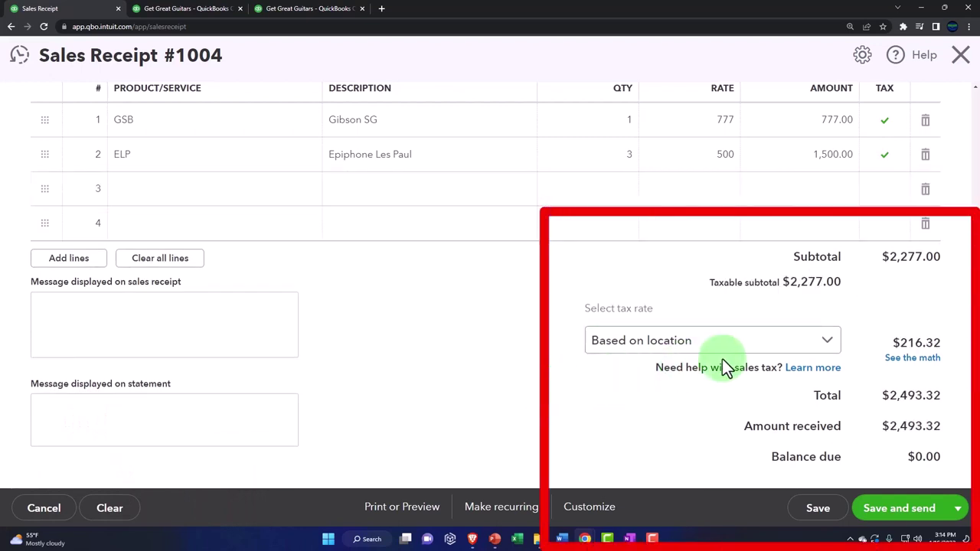
pyautogui.click(830, 341)
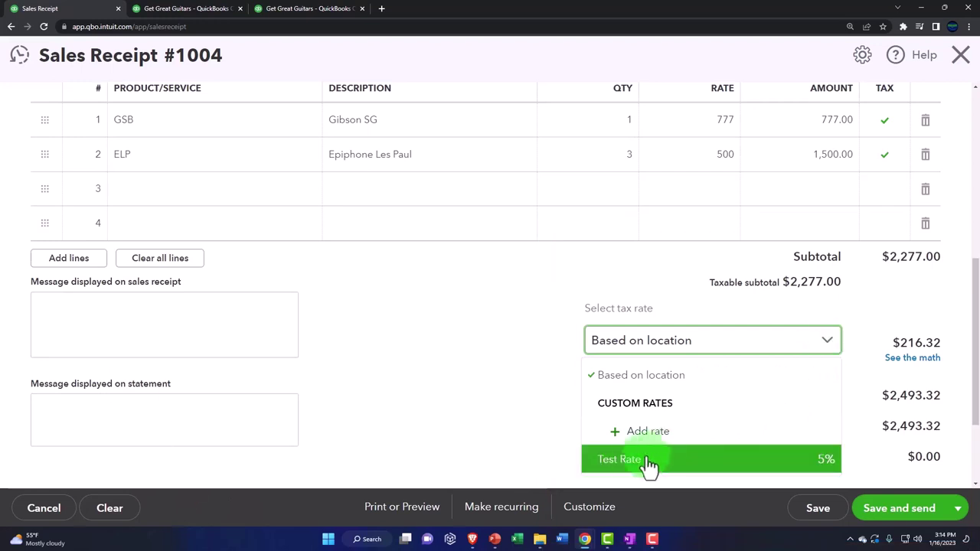
pyautogui.click(678, 469)
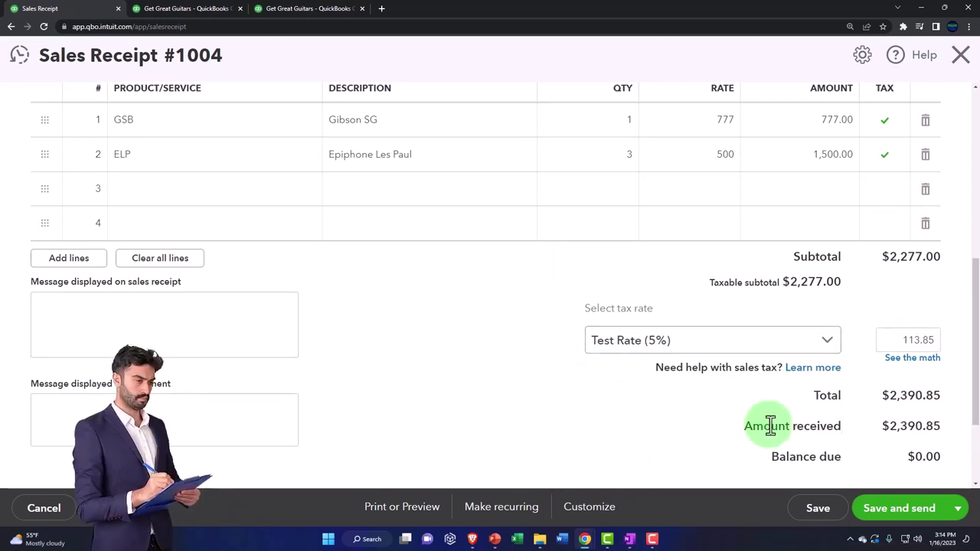
pyautogui.click(907, 360)
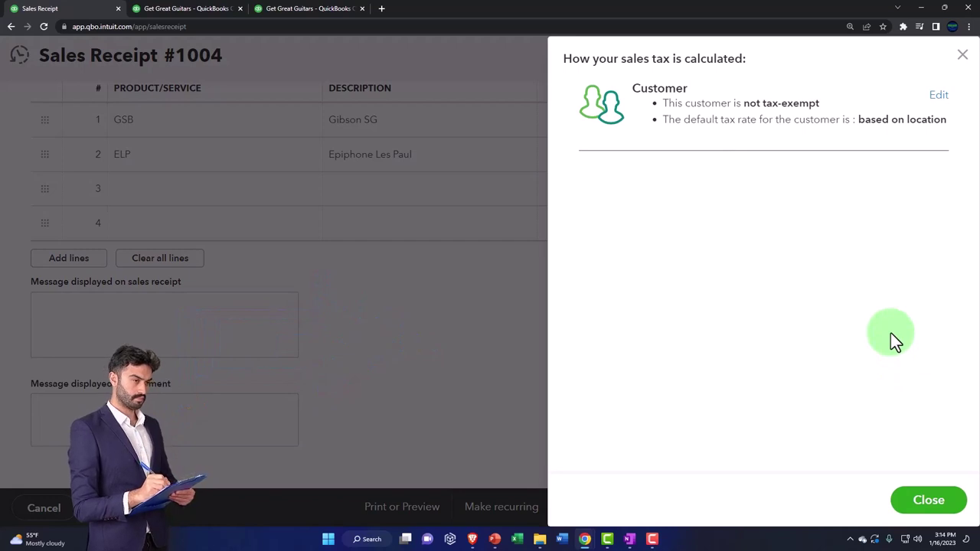
pyautogui.click(962, 61)
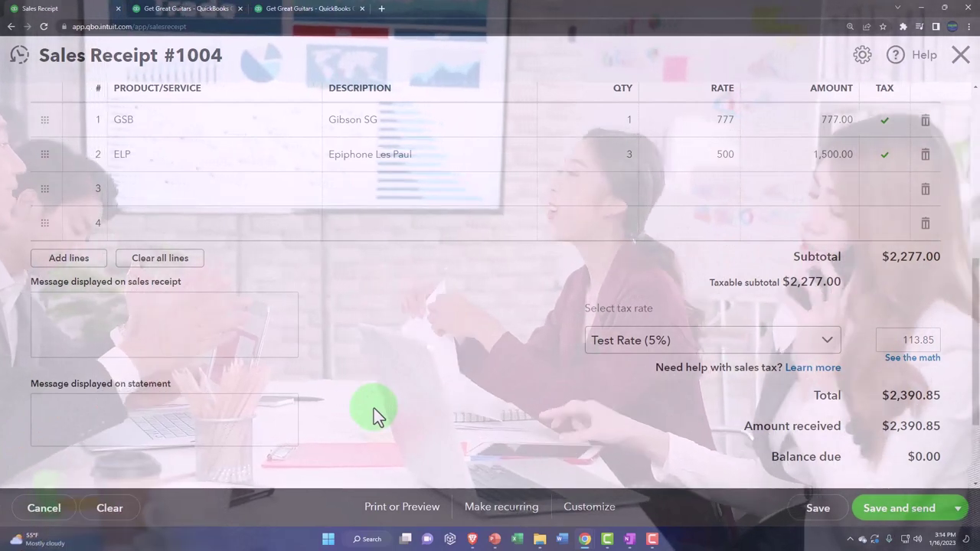
pyautogui.scroll(2, 374, 408)
pyautogui.scroll(3, 374, 408)
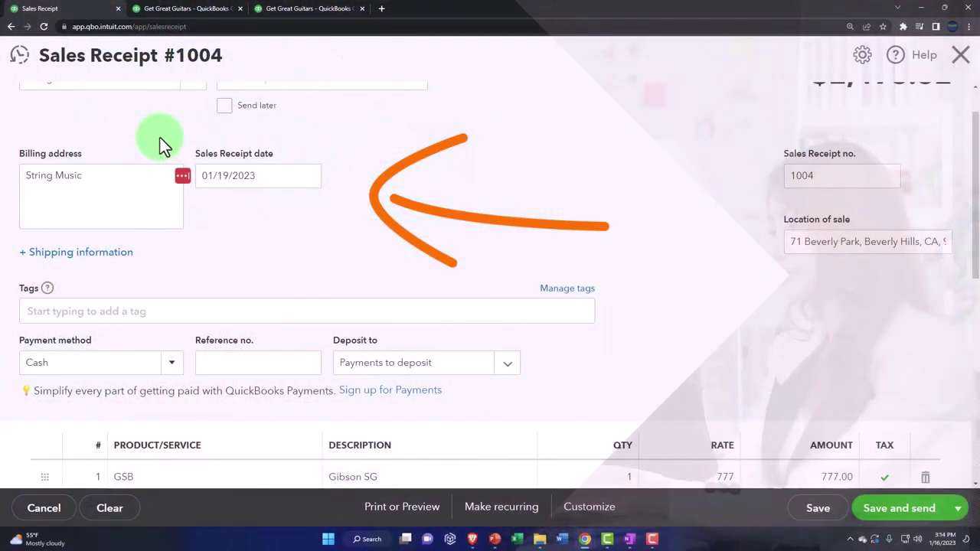
pyautogui.scroll(-1, 160, 138)
pyautogui.scroll(-2, 160, 138)
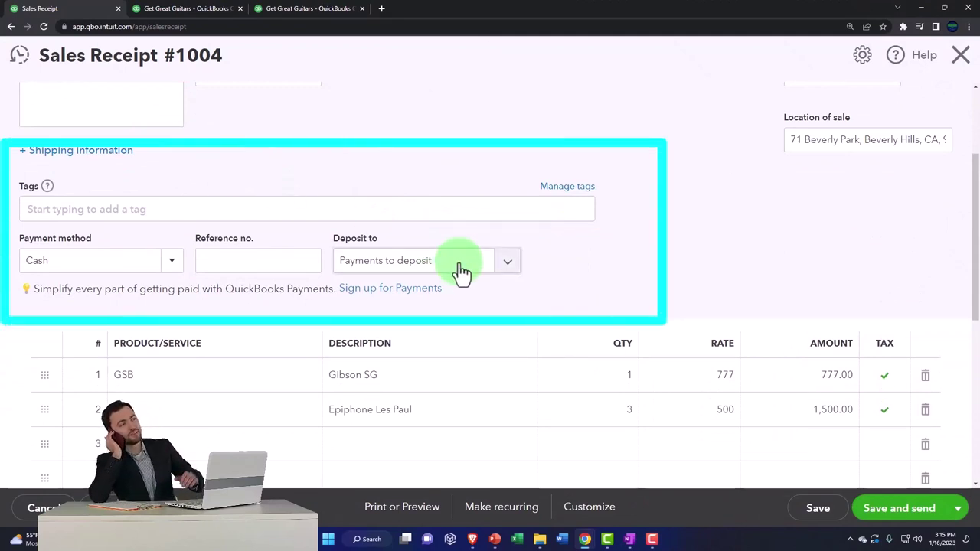
pyautogui.scroll(-1, 462, 271)
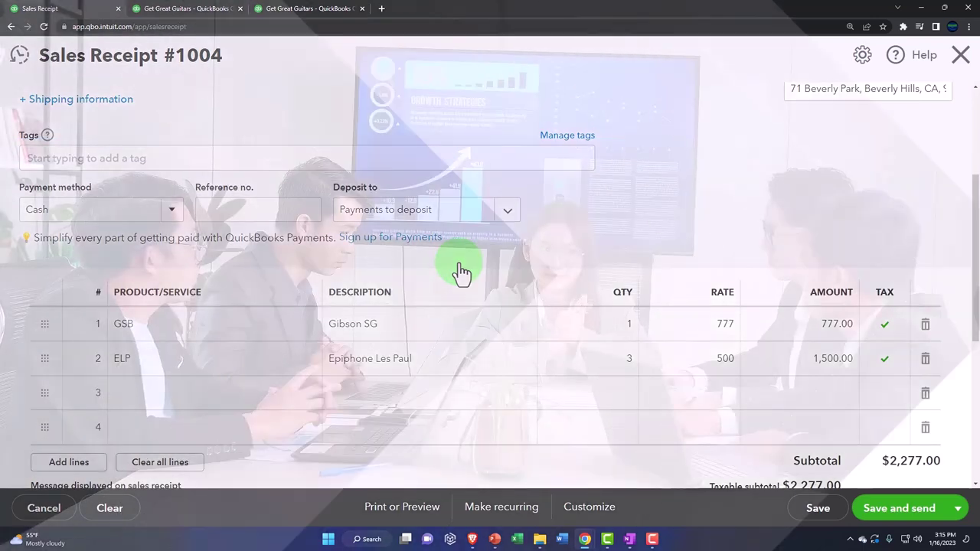
pyautogui.scroll(-3, 460, 270)
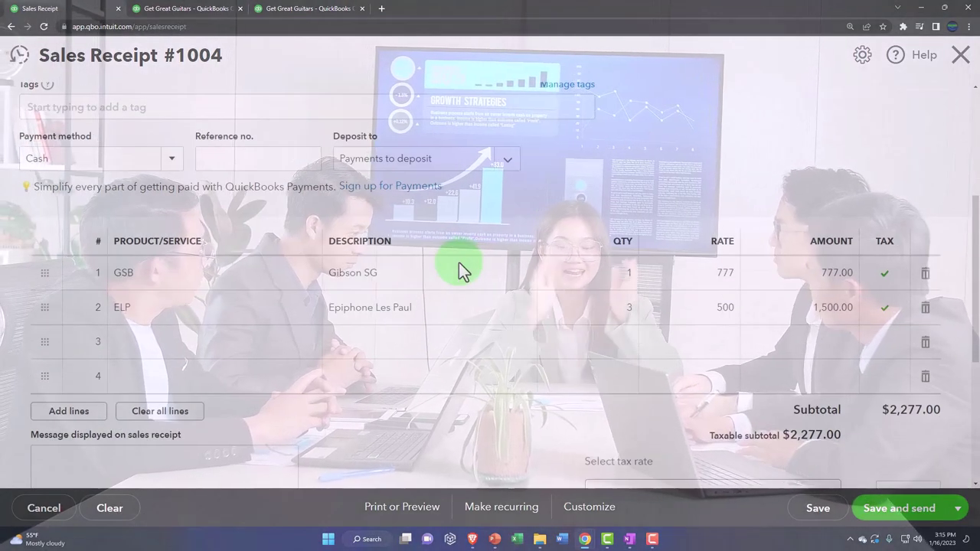
pyautogui.scroll(-3, 460, 270)
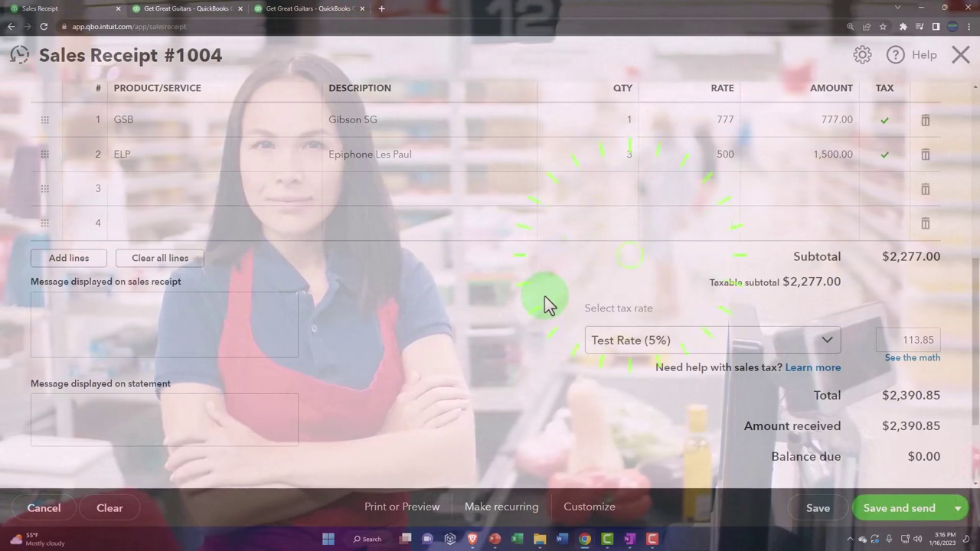
# - Scroll to the bottom of the receipt to reveal the Print or Preview options
pyautogui.scroll(-1, 544, 296)
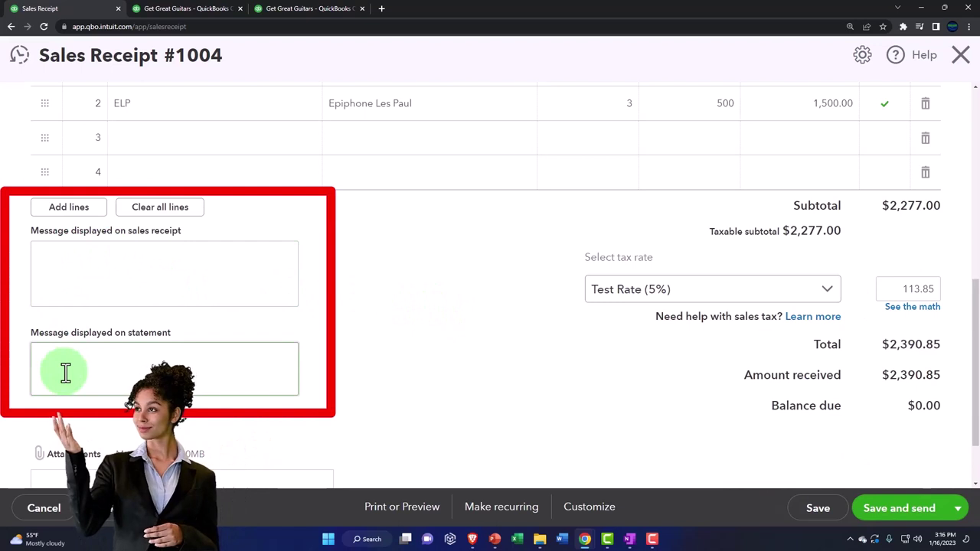
pyautogui.scroll(-1, 66, 372)
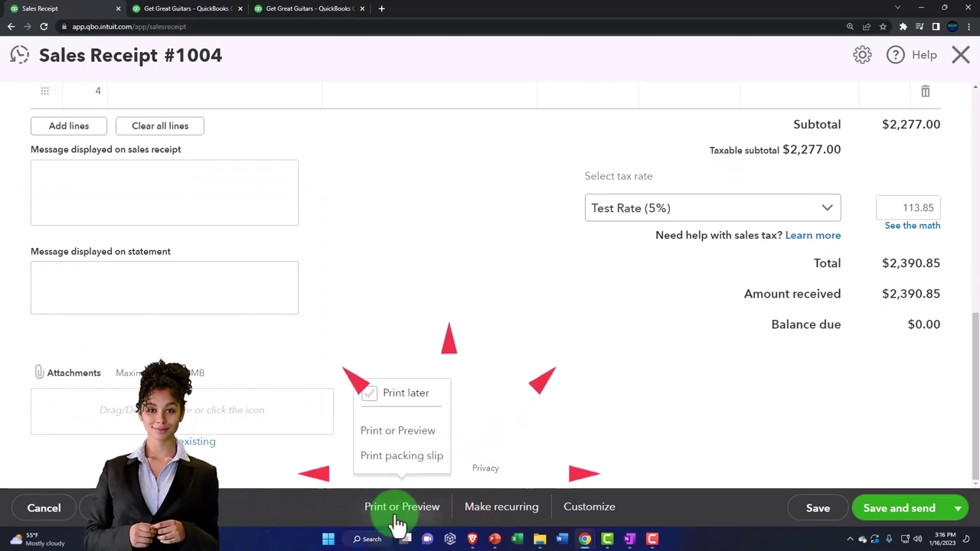
# - Save the receipt and review its print preview showing both guitars and the $2,390.85 total
pyautogui.click(398, 433)
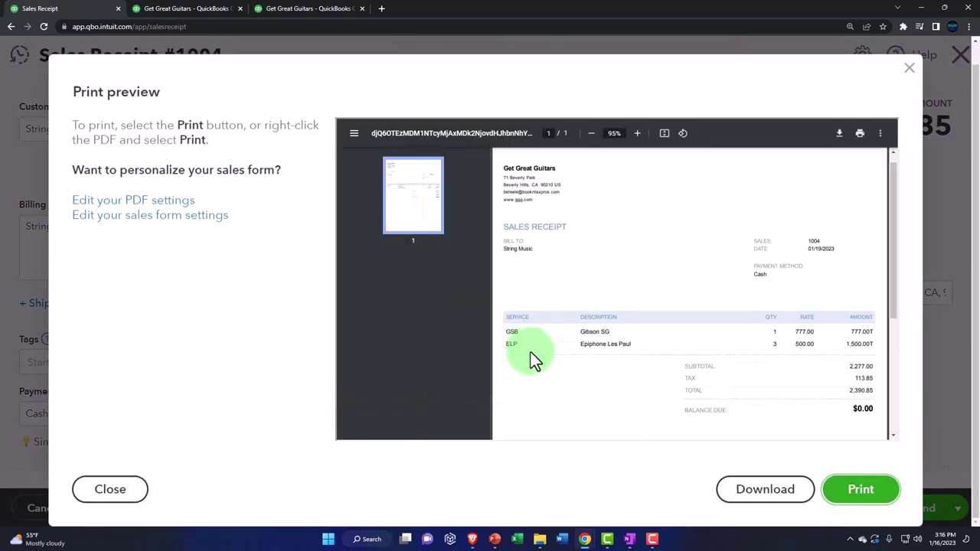
pyautogui.scroll(-1, 531, 354)
pyautogui.scroll(-2, 532, 352)
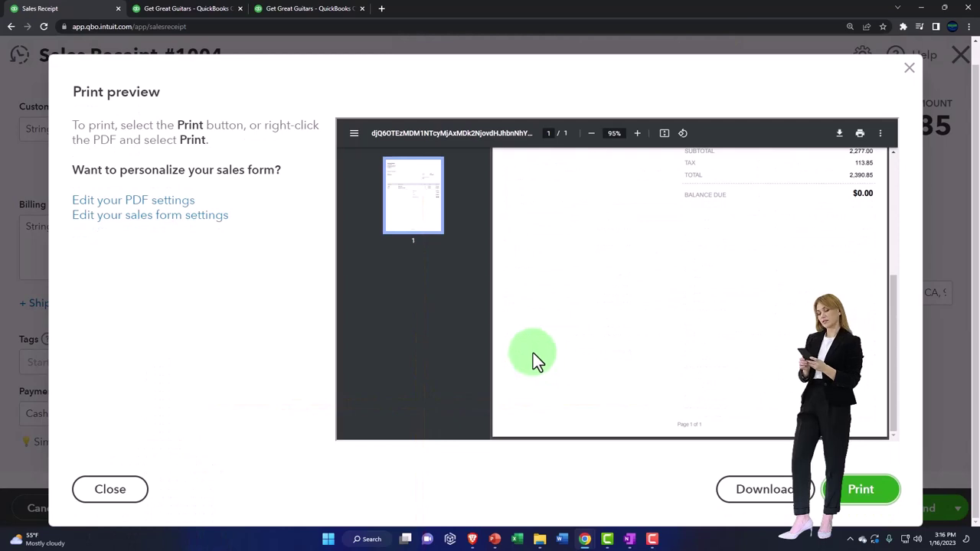
pyautogui.scroll(3, 532, 353)
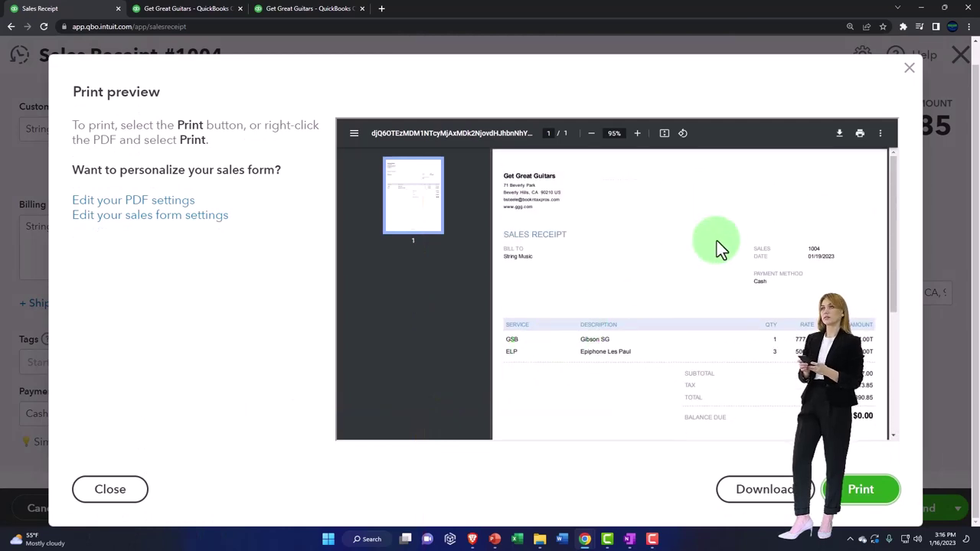
# - Close the print preview and scroll down to the Save and send options
pyautogui.click(909, 74)
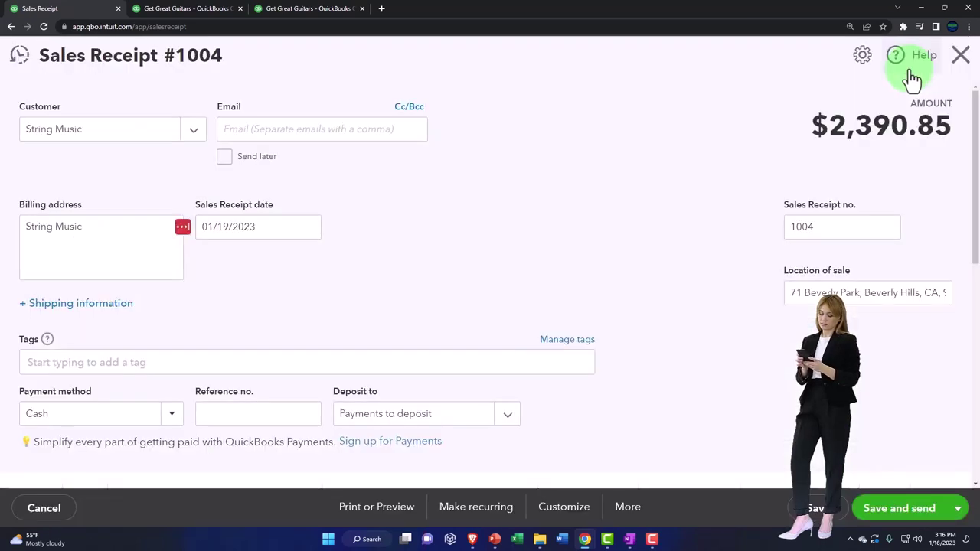
pyautogui.scroll(-10, 503, 247)
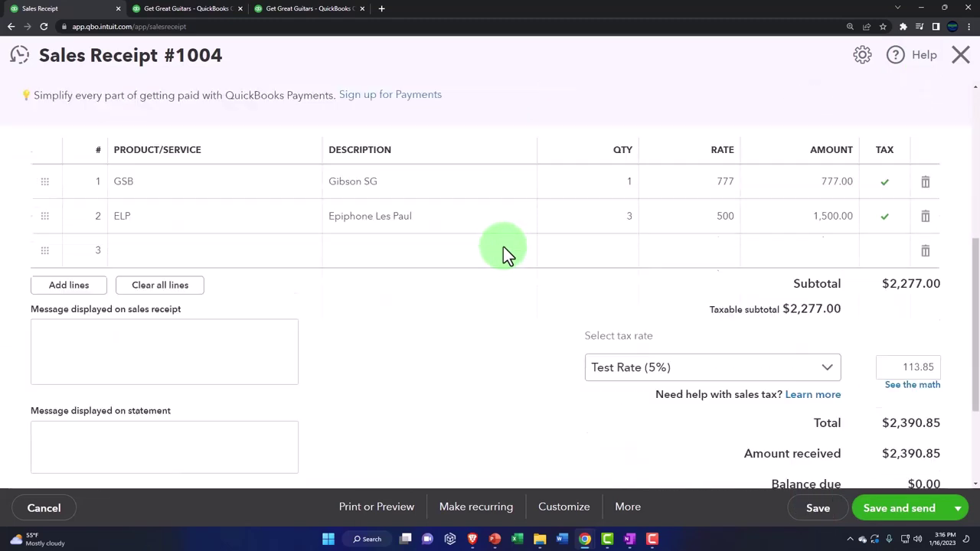